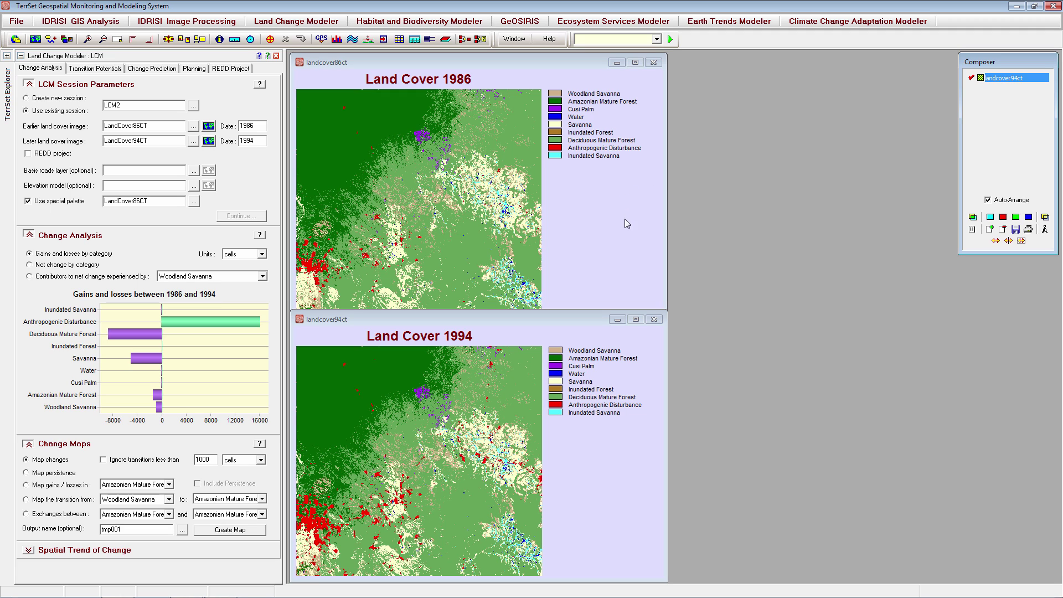
# Create the map of land cover changes from 1986 to 1994.
pyautogui.click(26, 459)
pyautogui.click(156, 527)
pyautogui.click(230, 530)
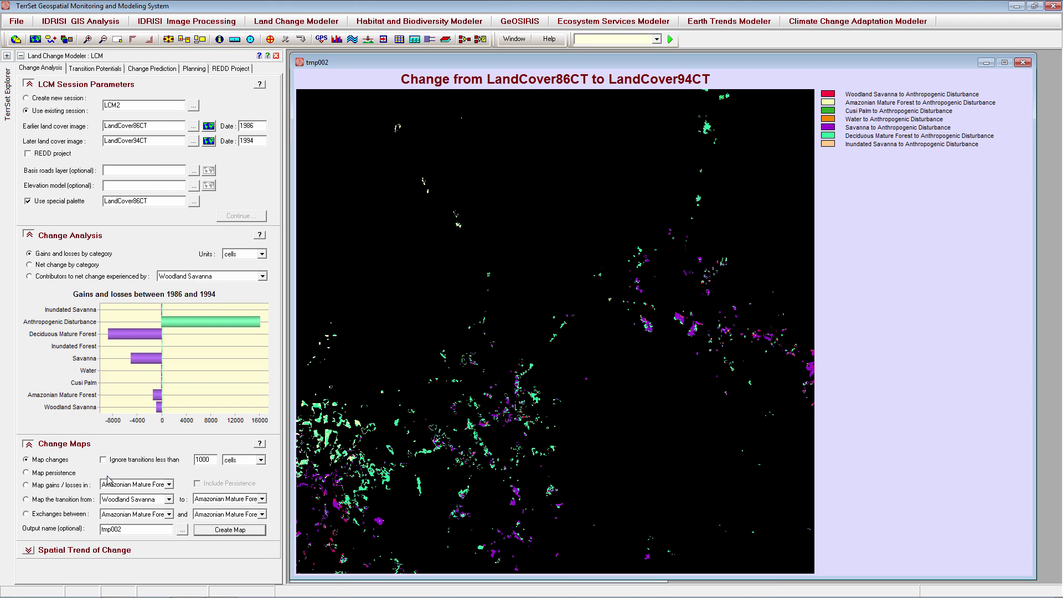
# Regenerate the change map ignoring transitions under 500 cells, then select the Savanna transition row.
pyautogui.click(117, 461)
pyautogui.doubleClick(202, 460)
pyautogui.write('500')
pyautogui.click(261, 460)
pyautogui.click(229, 470)
pyautogui.click(230, 530)
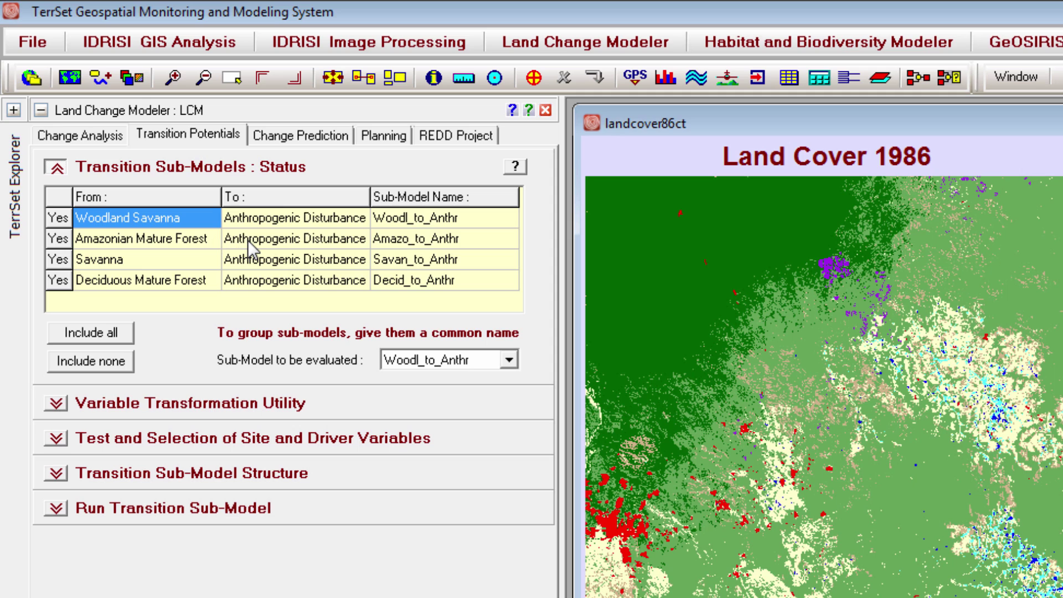
pyautogui.click(188, 262)
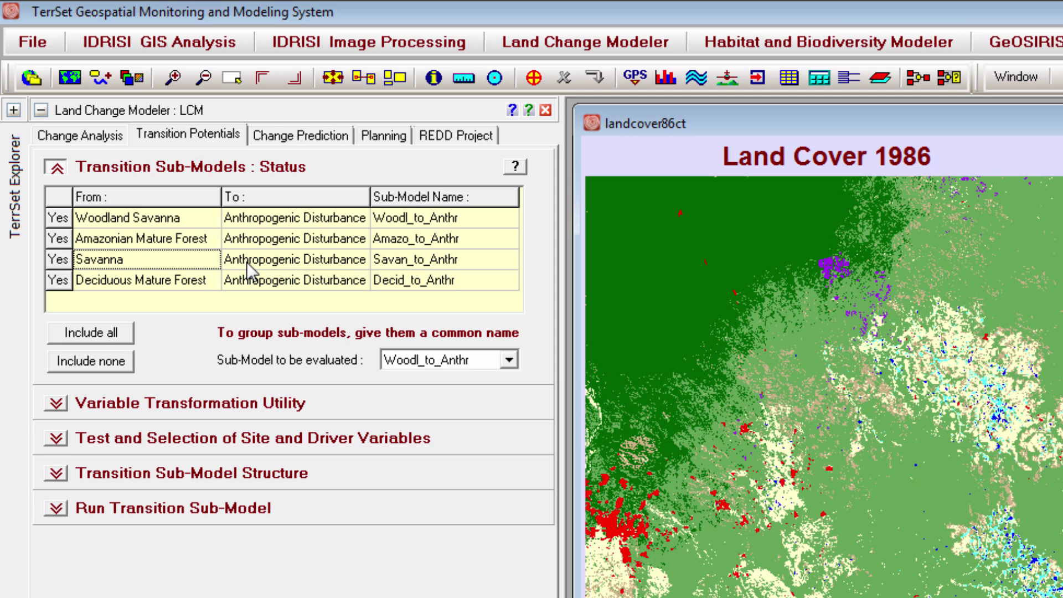
pyautogui.click(199, 285)
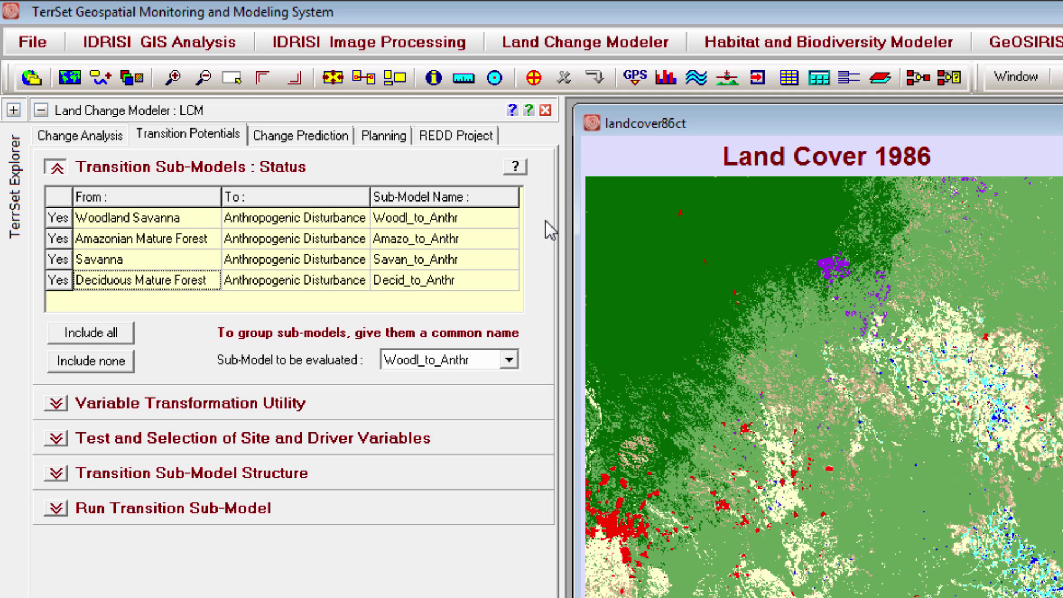
# Name the Woodland Savanna, Amazonian Mature Forest, Savanna and Deciduous Mature Forest sub-models 'anthropogenic_disturbance'.
pyautogui.doubleClick(460, 218)
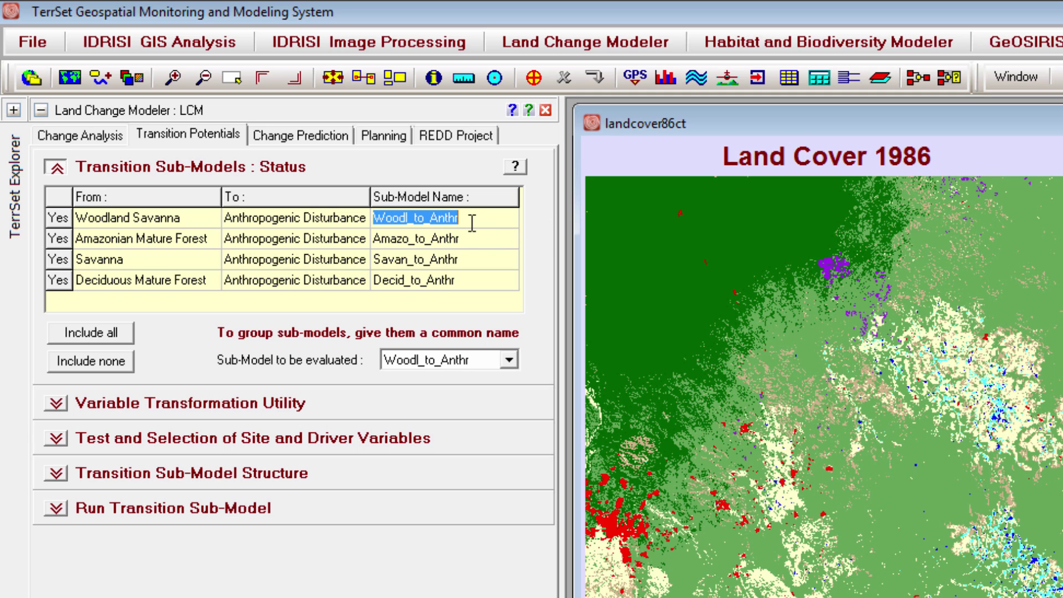
pyautogui.write('anthr')
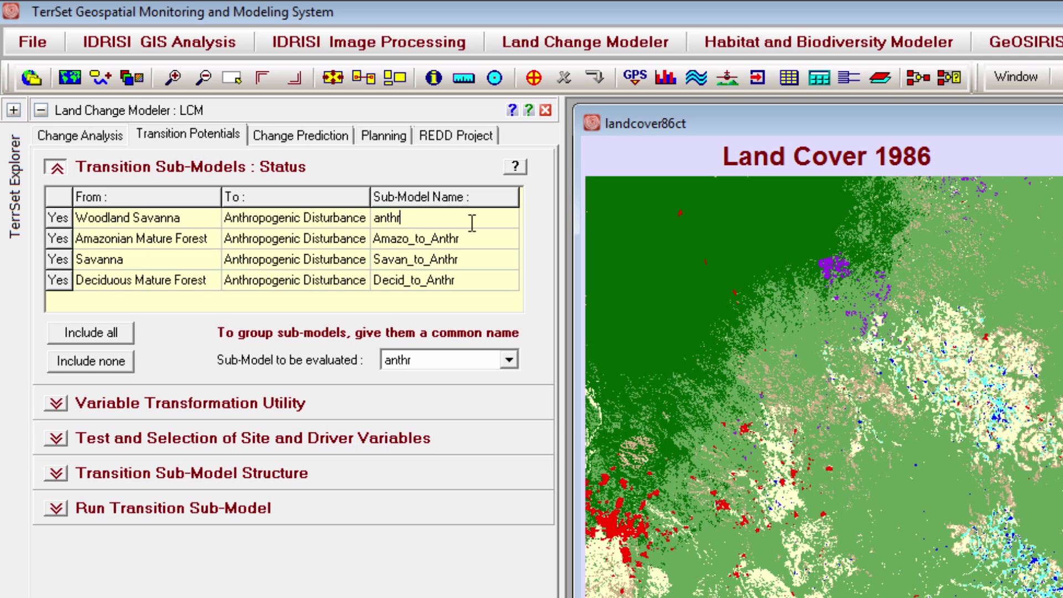
pyautogui.write('opogenic_disturbance')
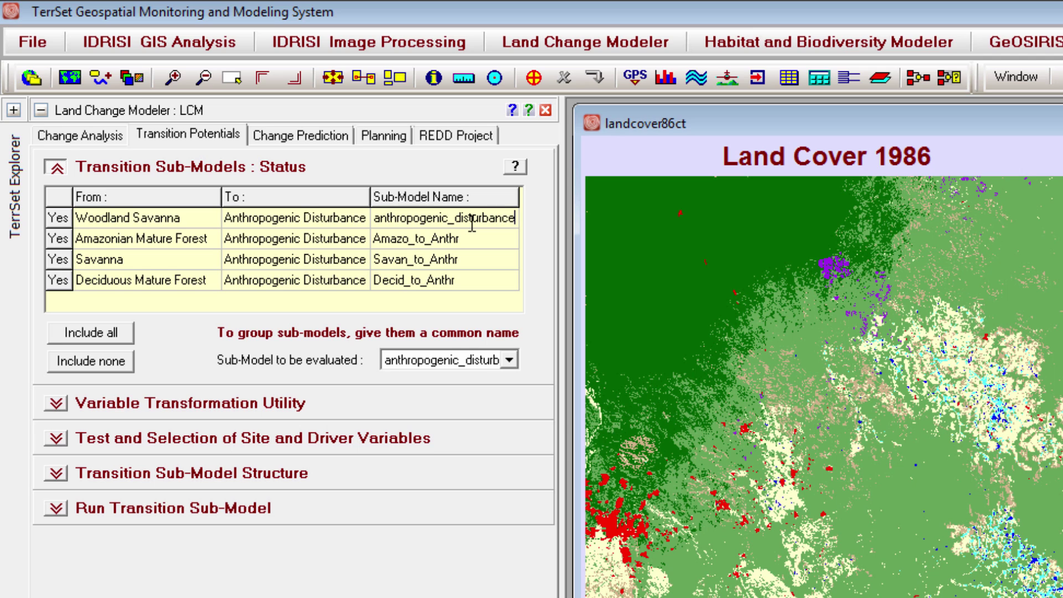
pyautogui.doubleClick(390, 240)
pyautogui.hotkey('ctrl', 'v')
pyautogui.doubleClick(443, 259)
pyautogui.hotkey('ctrl', 'v')
pyautogui.doubleClick(472, 277)
pyautogui.write('anthropogenic_disturbance')
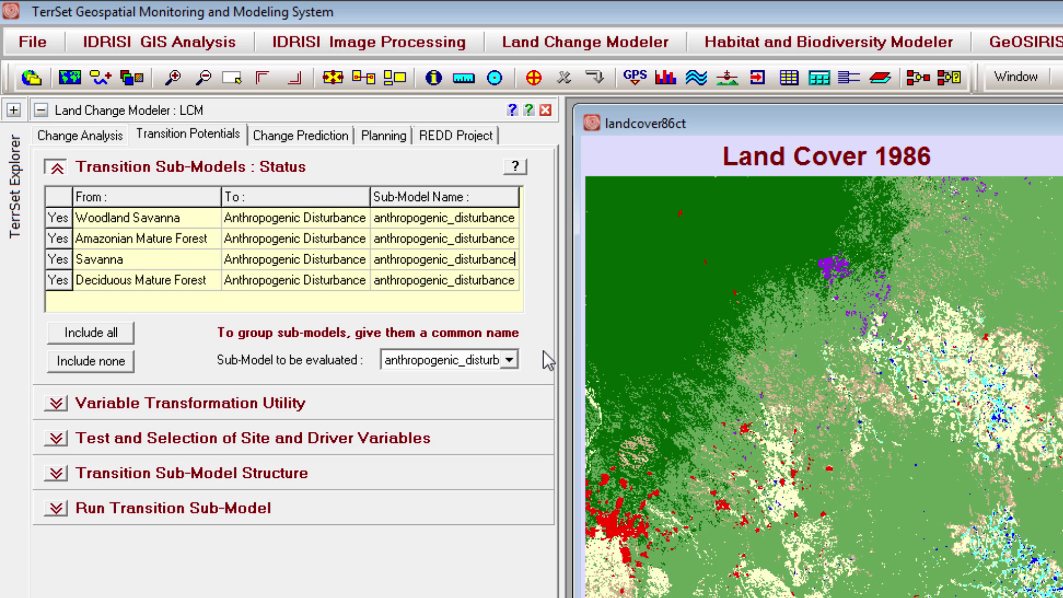
pyautogui.click(508, 361)
# Evaluate anthropogenic_disturbance and expand its Transition Sub-Model Structure section.
pyautogui.click(511, 380)
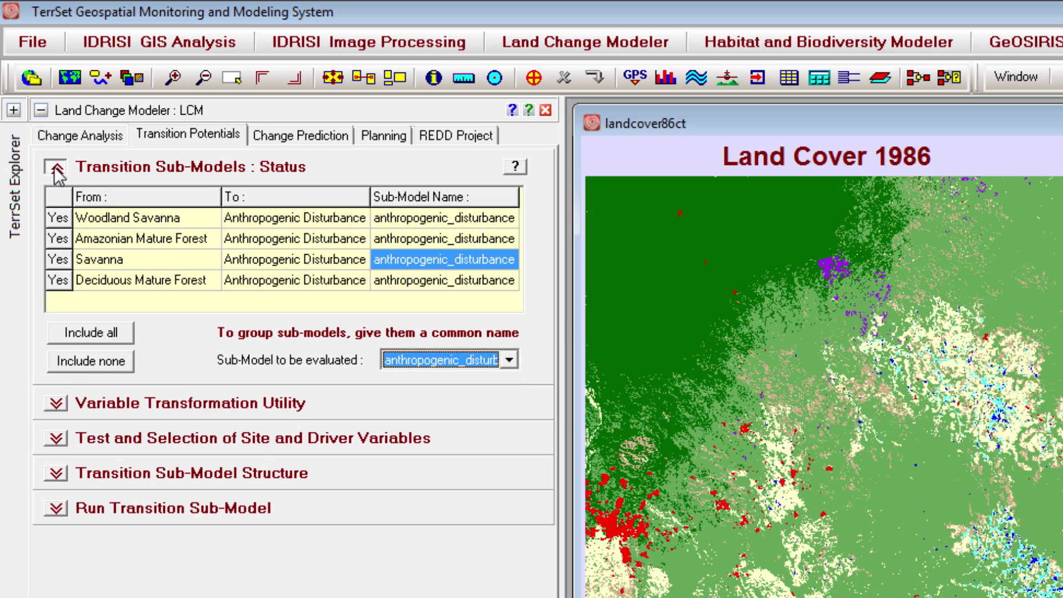
pyautogui.click(56, 168)
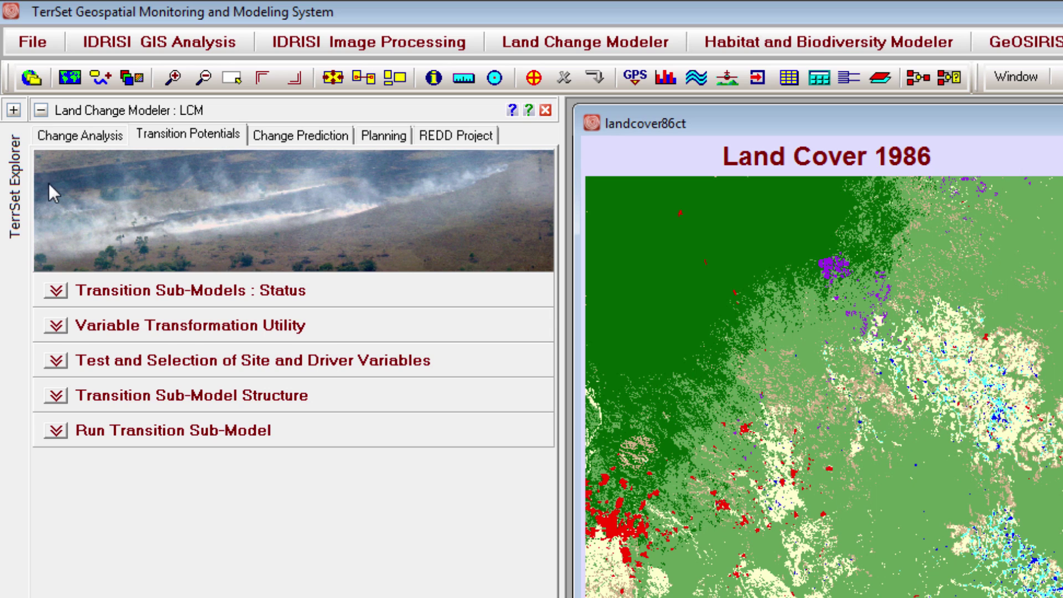
pyautogui.click(56, 326)
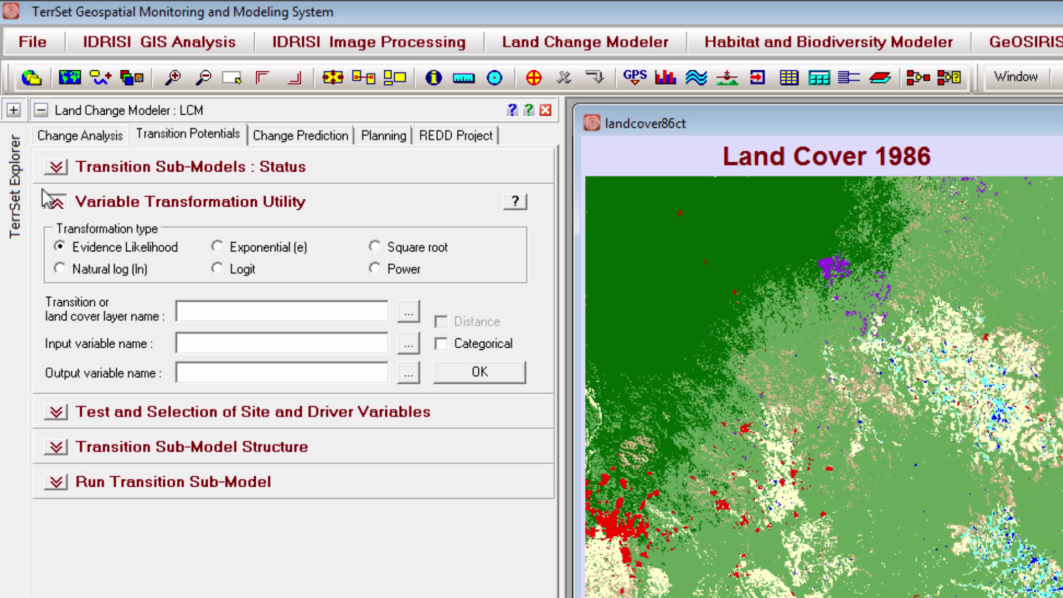
pyautogui.click(59, 202)
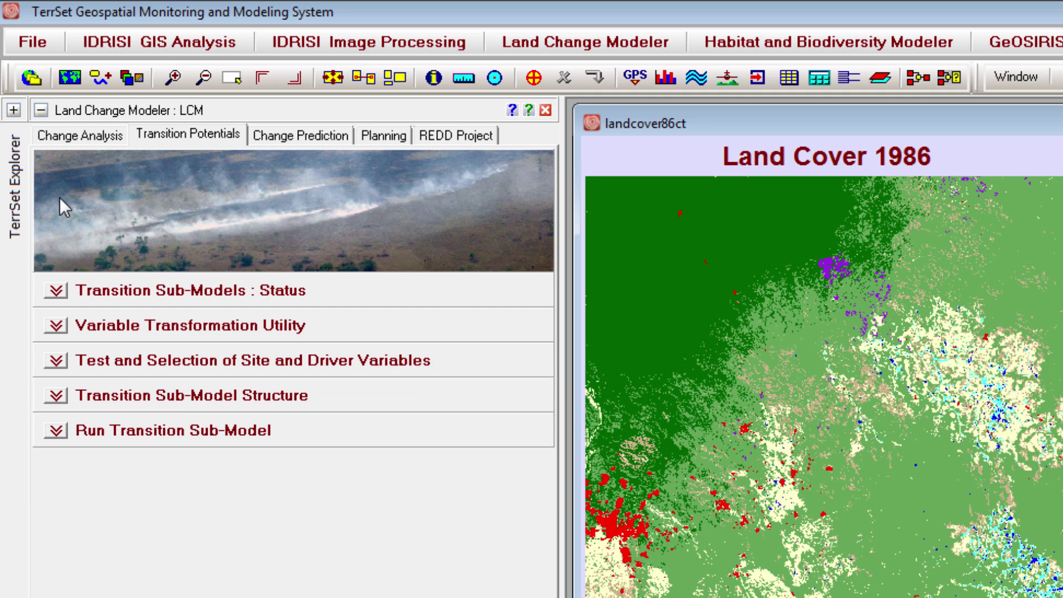
pyautogui.click(57, 395)
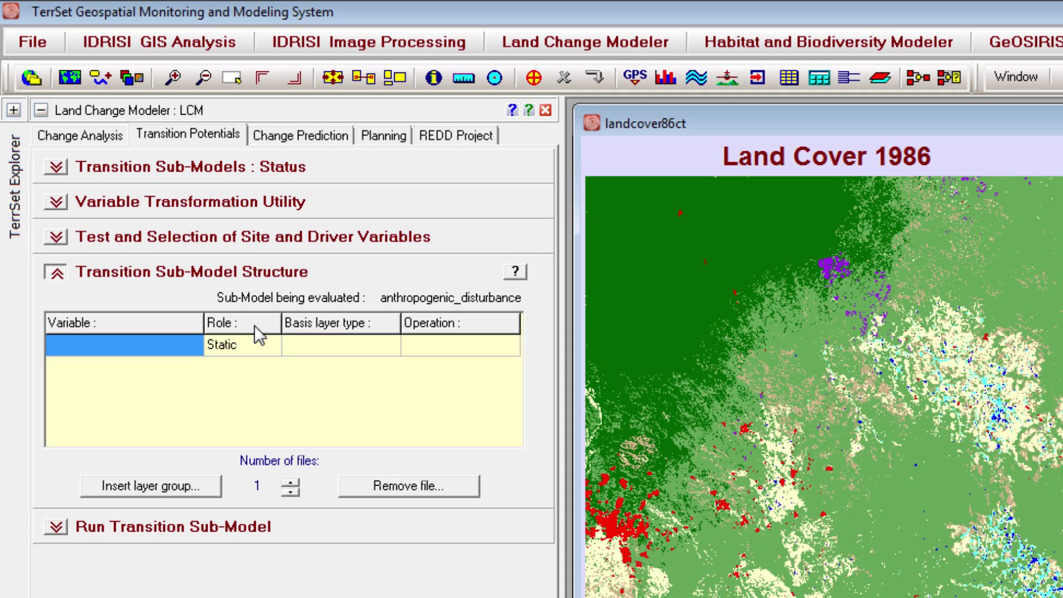
pyautogui.click(264, 353)
pyautogui.click(272, 347)
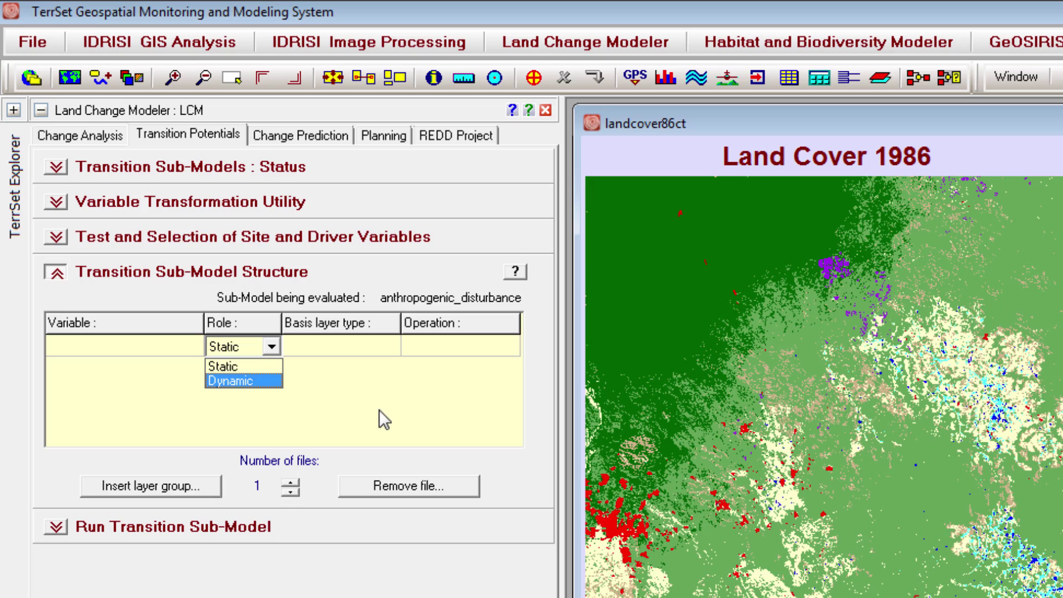
pyautogui.click(256, 367)
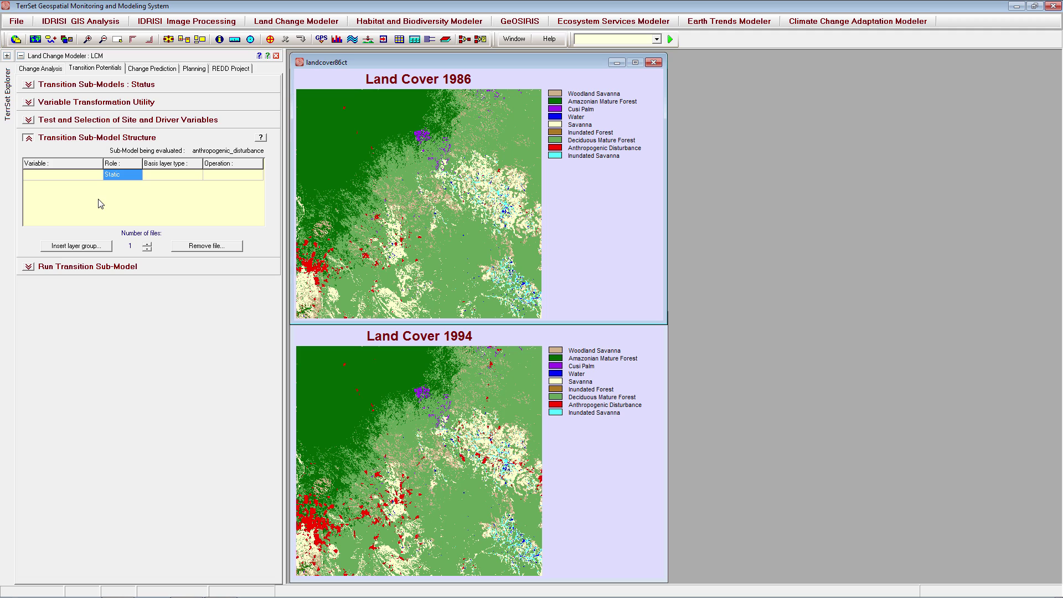
# Add the CT > Drivers layer group as sub-model variables and expand Run Transition Sub-Model.
pyautogui.click(100, 246)
pyautogui.click(470, 233)
pyautogui.click(493, 243)
pyautogui.click(485, 371)
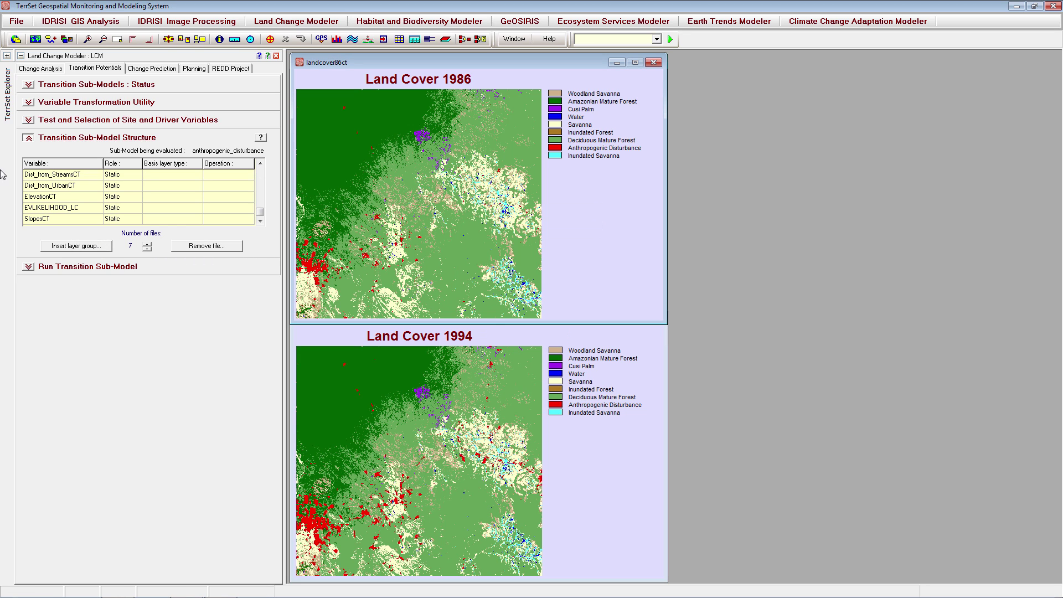
pyautogui.click(29, 139)
pyautogui.click(29, 221)
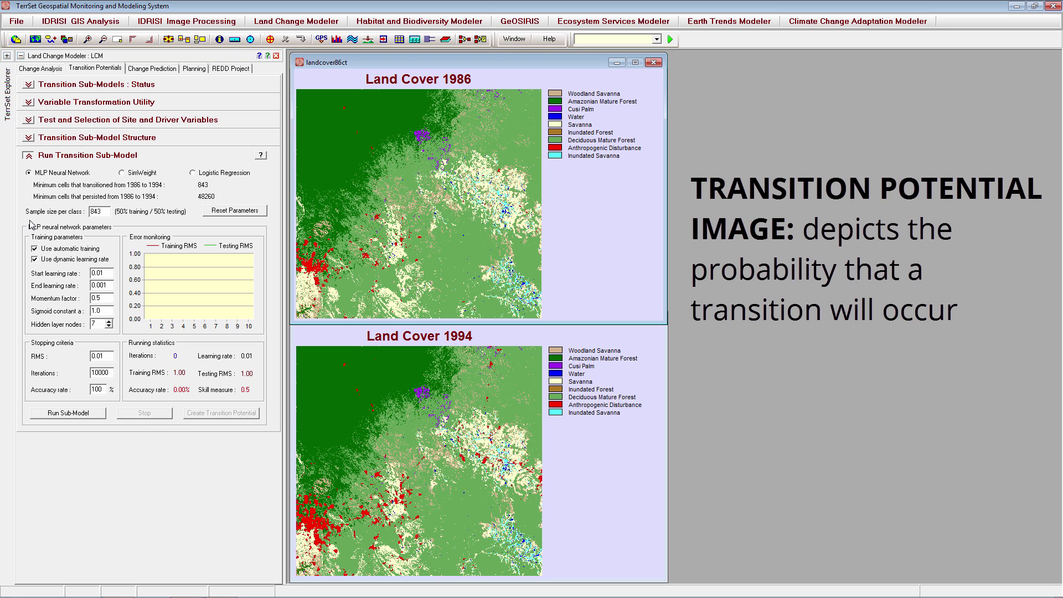
pyautogui.click(62, 173)
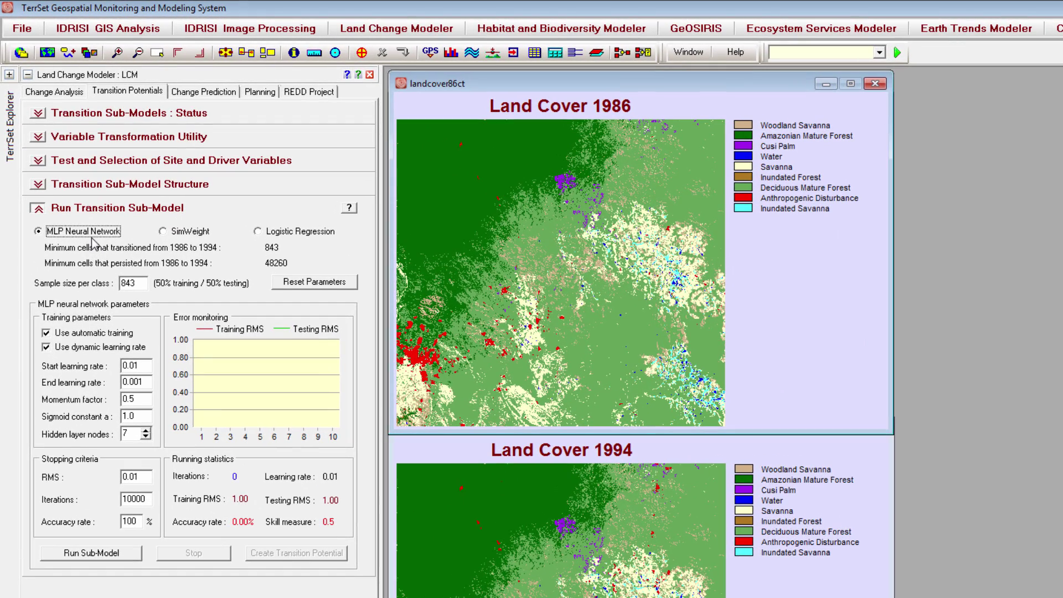
pyautogui.click(178, 233)
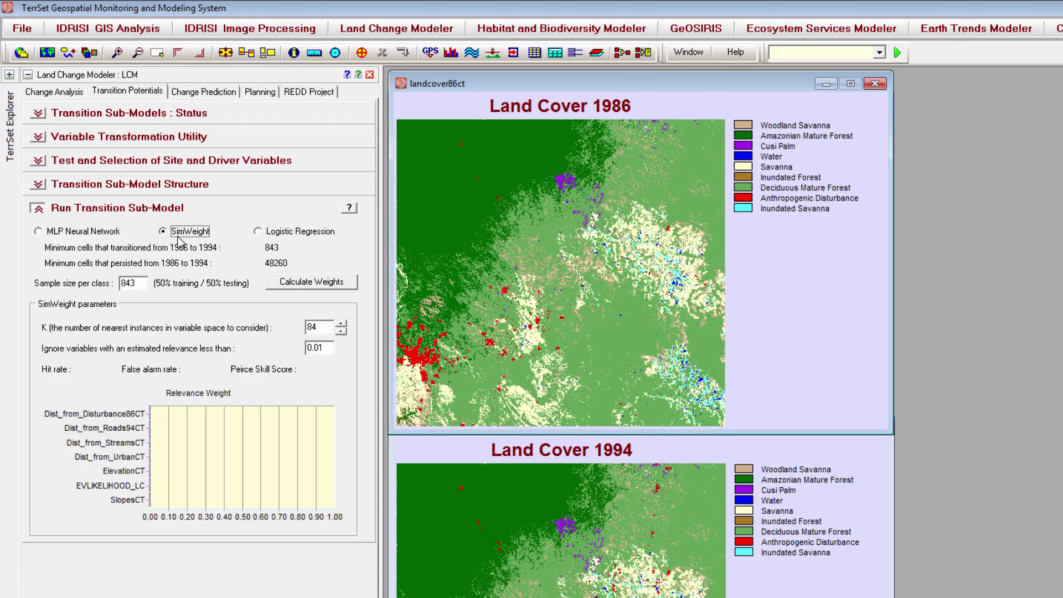
pyautogui.click(292, 235)
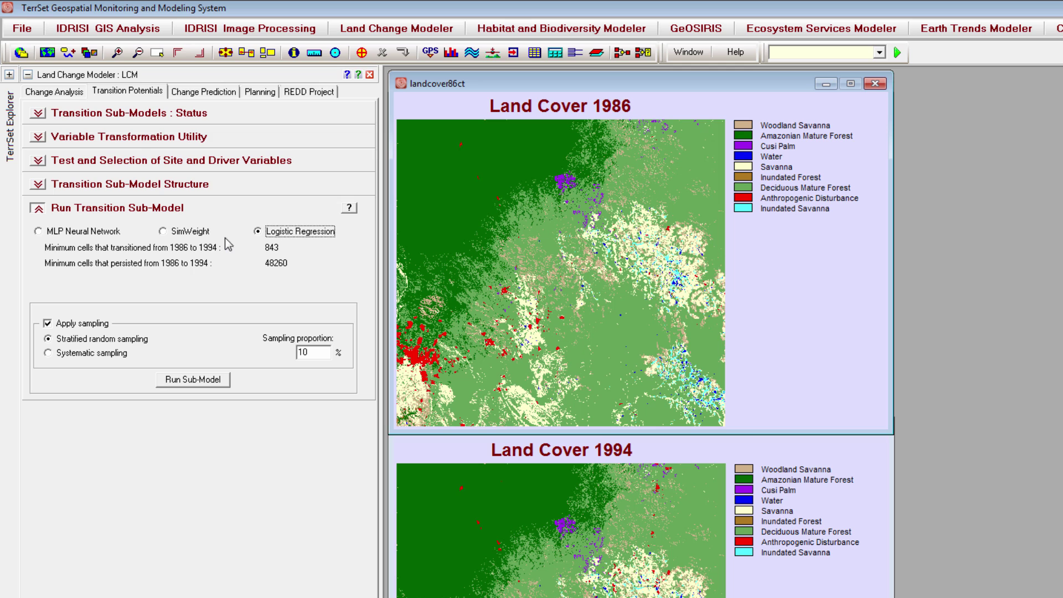
pyautogui.click(97, 232)
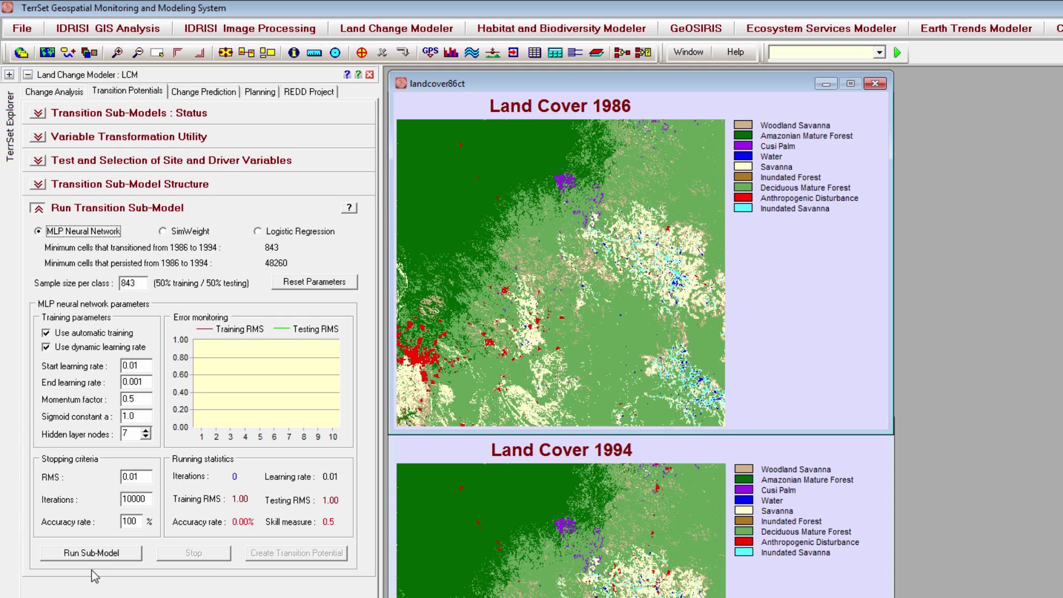
# Train the MLP sub-model for 10000 iterations, reaching 84.18% accuracy and skill 0.8192.
pyautogui.click(89, 554)
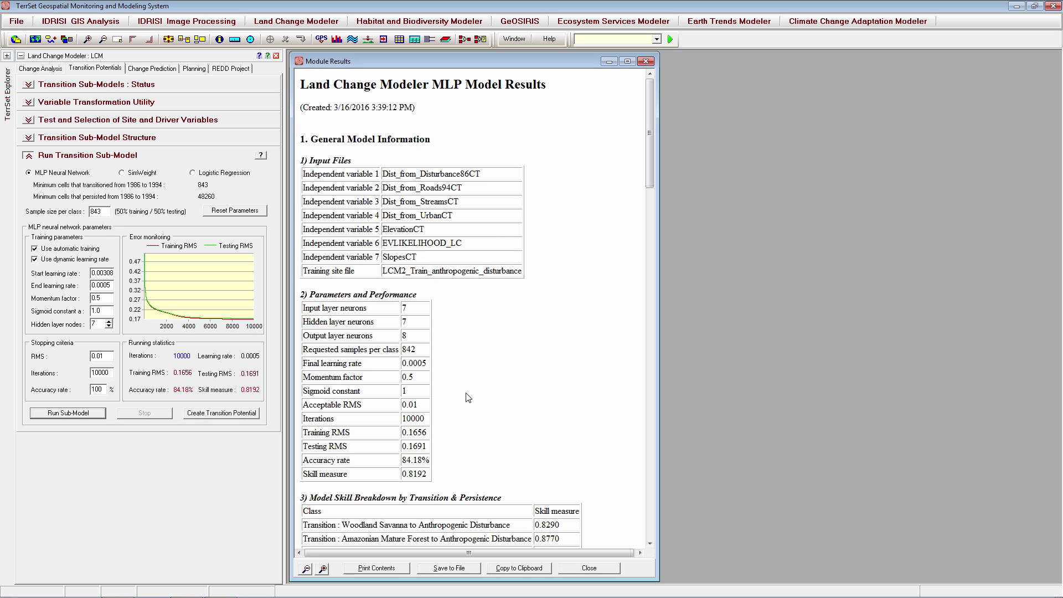
pyautogui.scroll(-4, 607, 288)
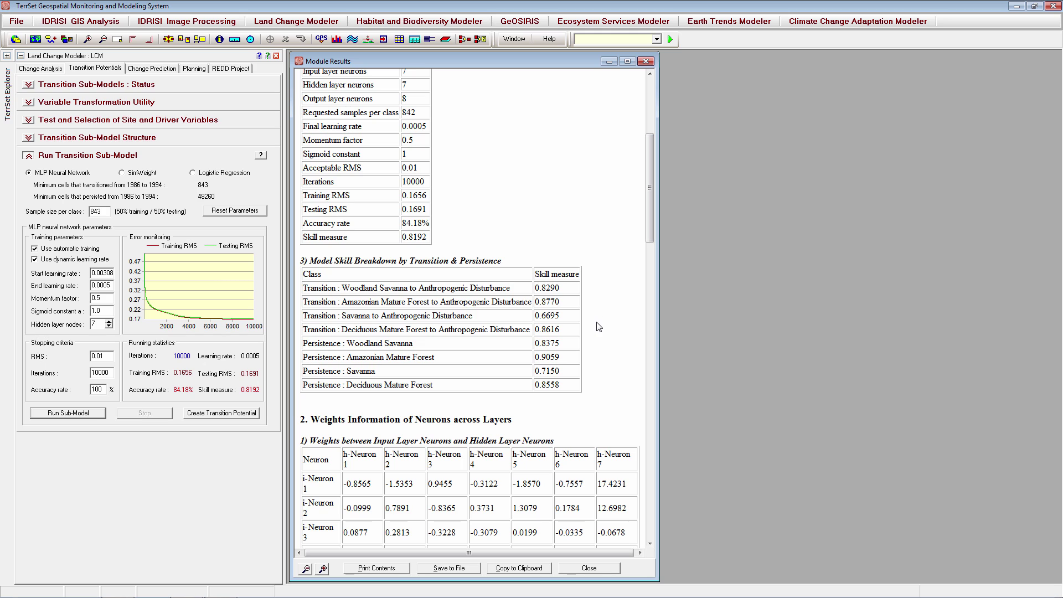
pyautogui.moveTo(647, 236); pyautogui.dragTo(658, 384)
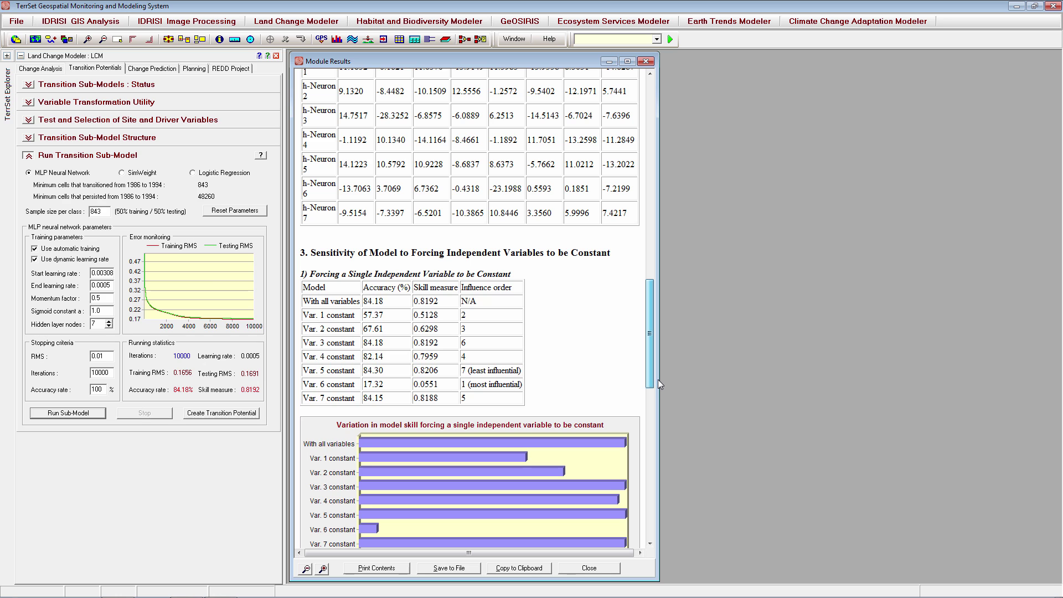
pyautogui.moveTo(658, 380); pyautogui.dragTo(687, 547)
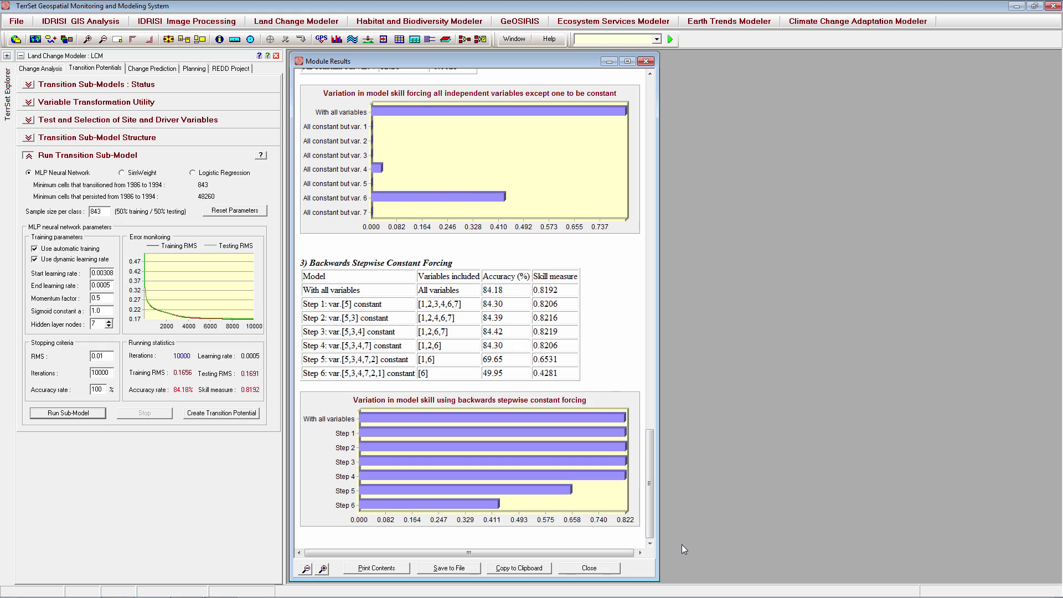
pyautogui.moveTo(659, 582); pyautogui.dragTo(659, 412)
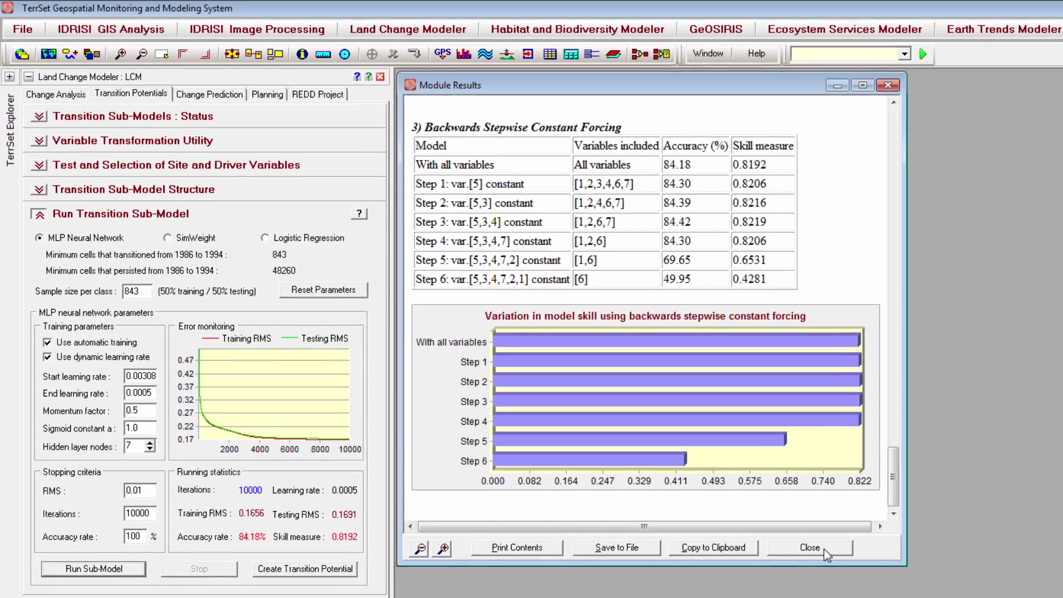
# Close the MLP Module Results report.
pyautogui.click(835, 564)
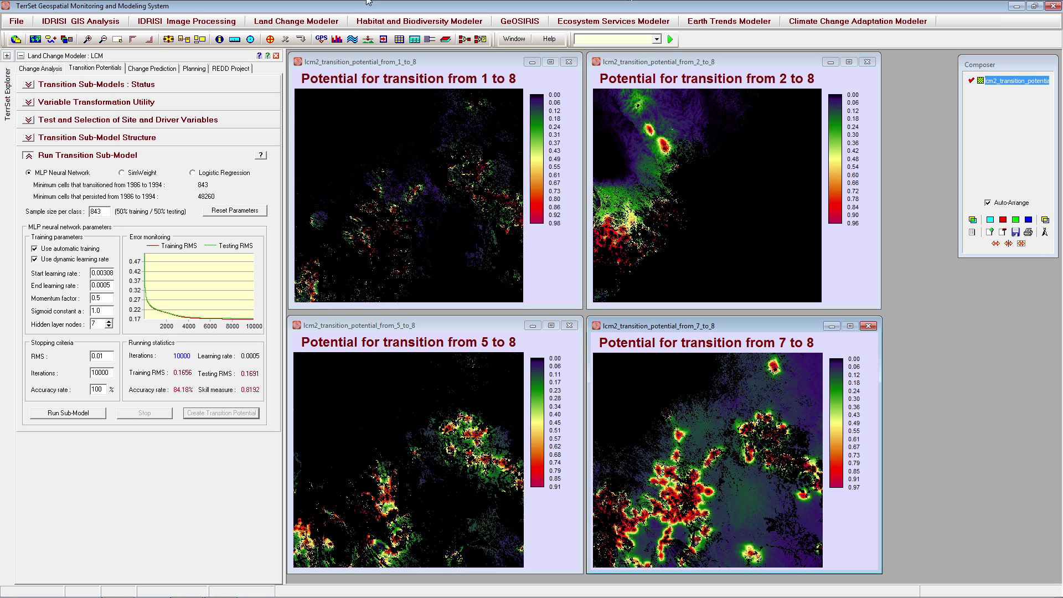
# On Change Prediction, set the Markov Chain demand prediction date to 2000.
pyautogui.click(152, 67)
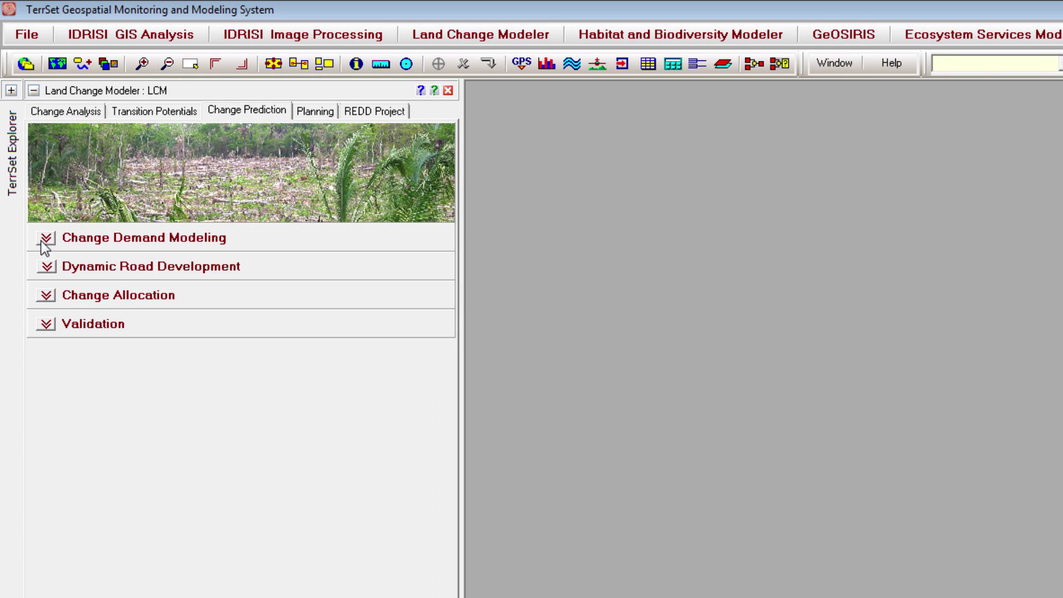
pyautogui.click(42, 244)
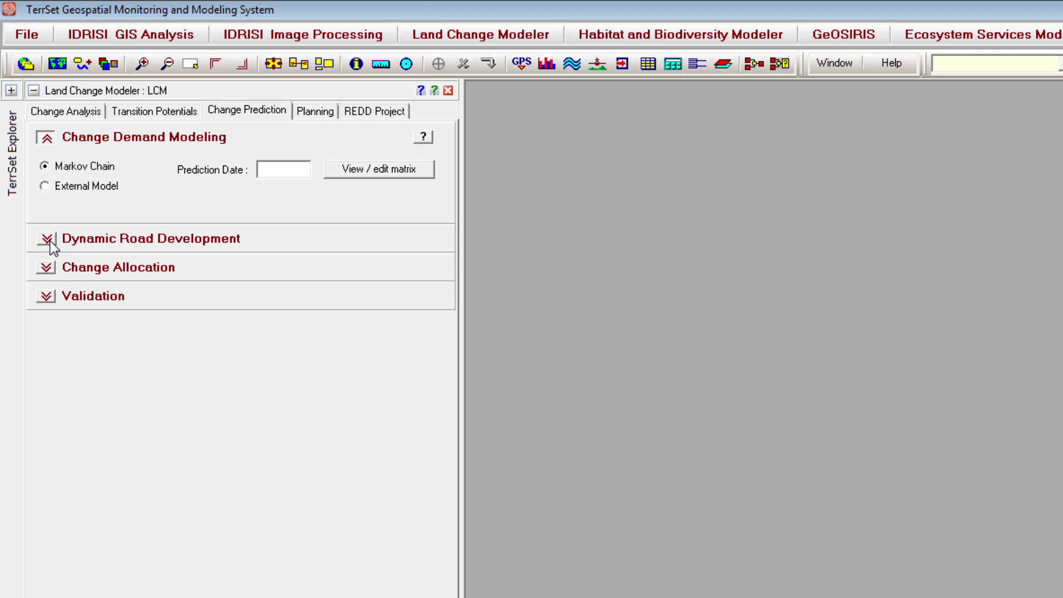
pyautogui.click(266, 168)
pyautogui.write('2000')
pyautogui.click(46, 240)
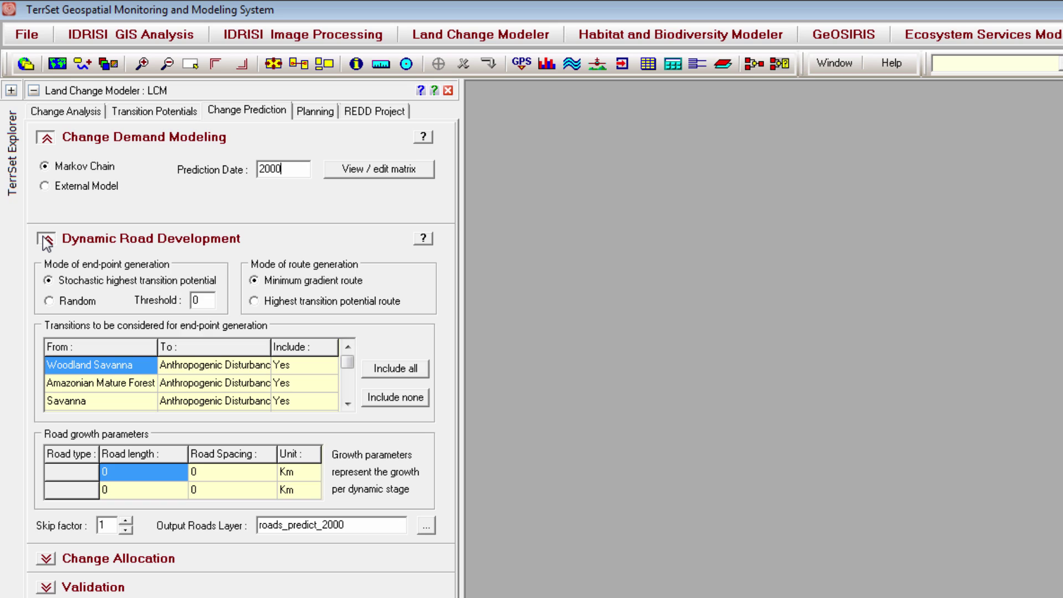
# Collapse Dynamic Road Development and expand the Change Allocation settings.
pyautogui.click(47, 241)
pyautogui.click(46, 267)
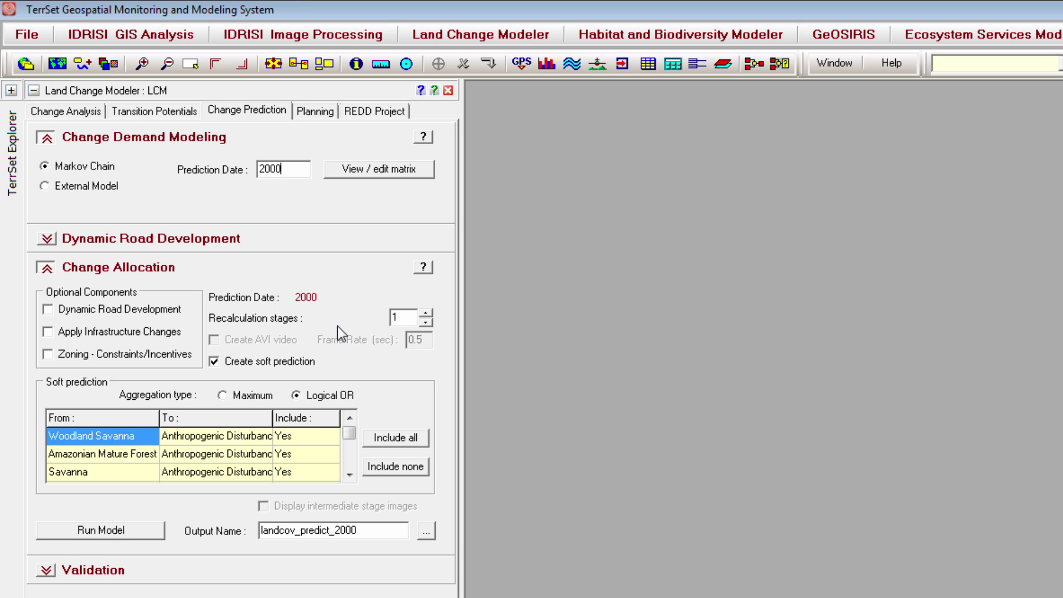
# Run the change allocation with 1 recalculation stage to produce landcov_predict_2000.
pyautogui.click(426, 313)
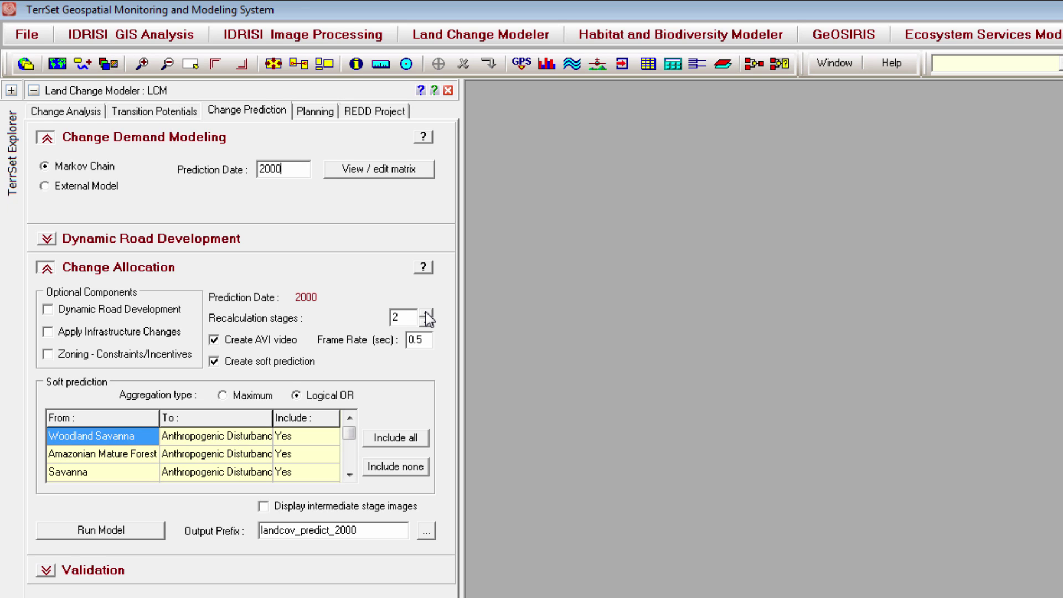
pyautogui.click(426, 314)
pyautogui.click(426, 325)
pyautogui.click(425, 323)
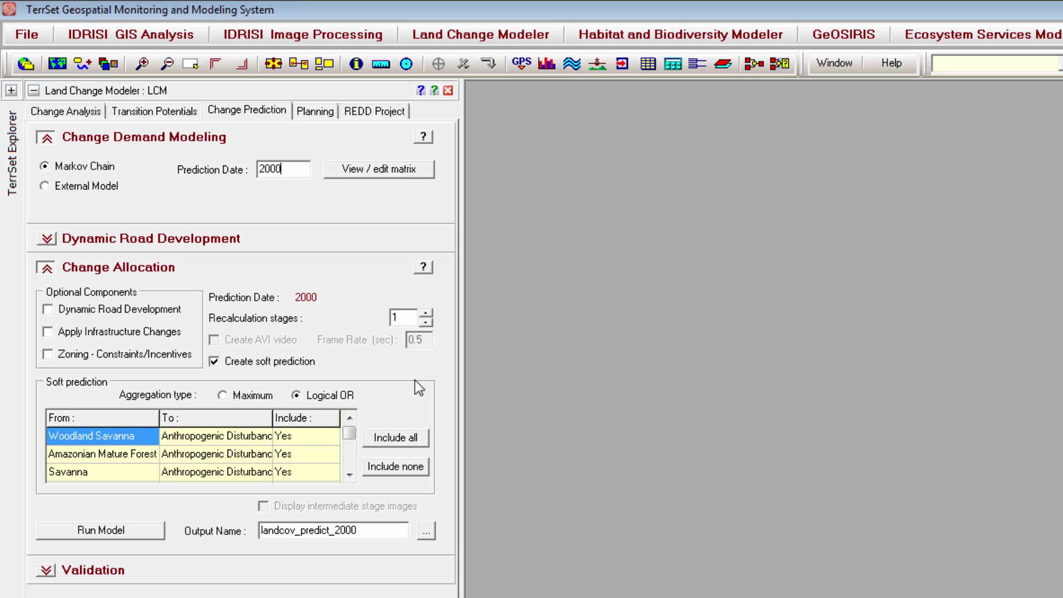
pyautogui.click(146, 536)
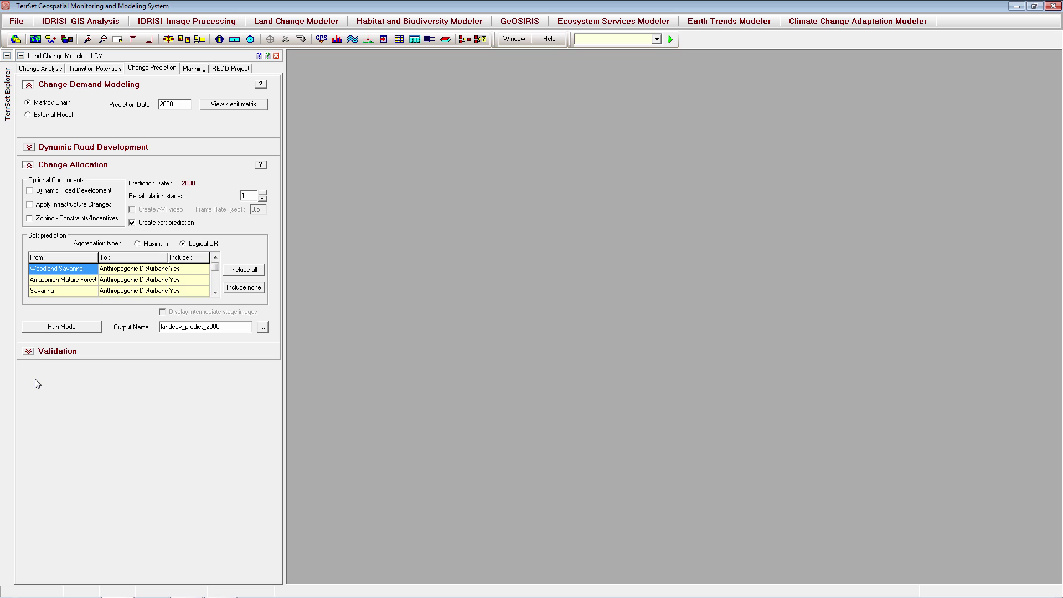
# Validate landcov_predict_2000 against LandCover00CT to map hits, misses and false alarms.
pyautogui.click(28, 353)
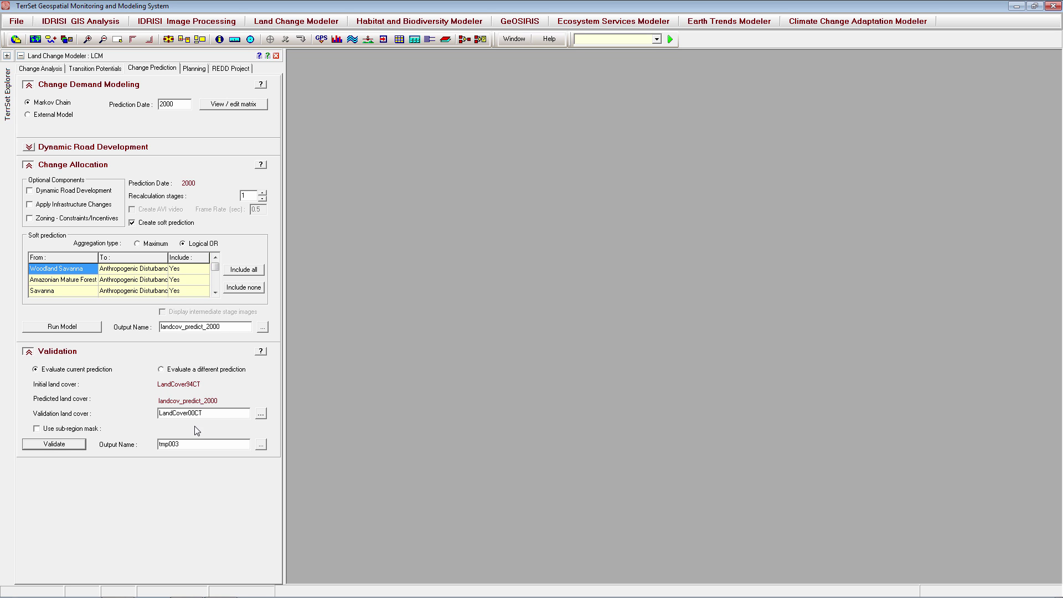
pyautogui.click(54, 444)
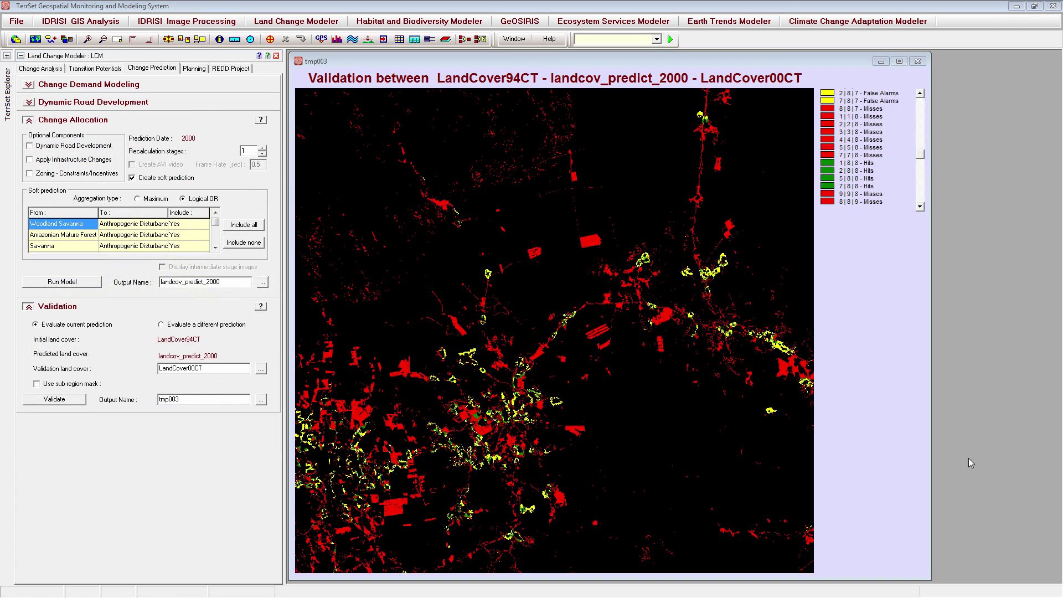
# Bring up TerrSet's Help menu over the tmp003 validation map.
pyautogui.click(549, 39)
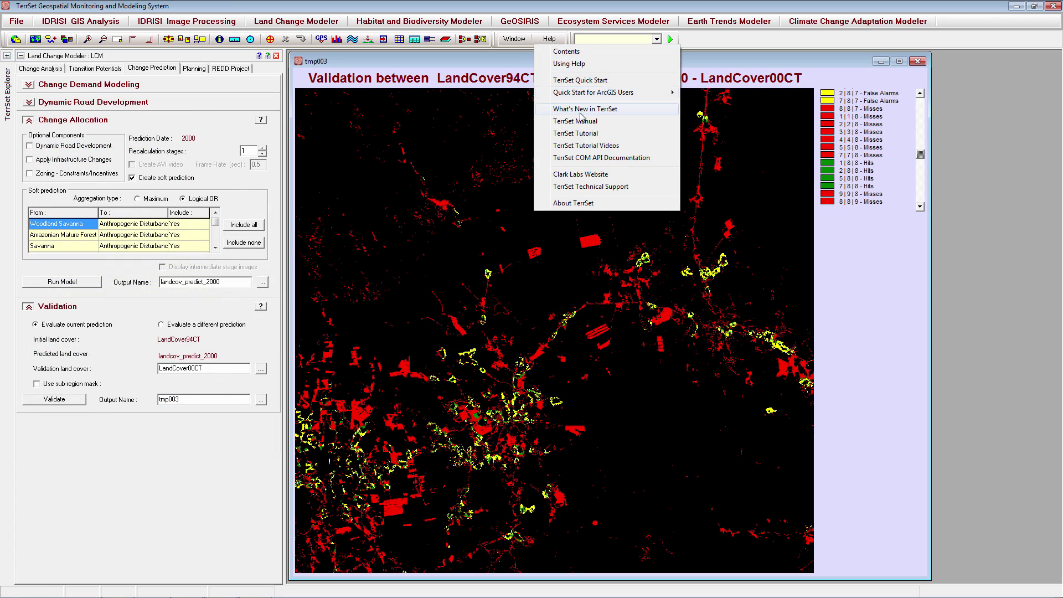